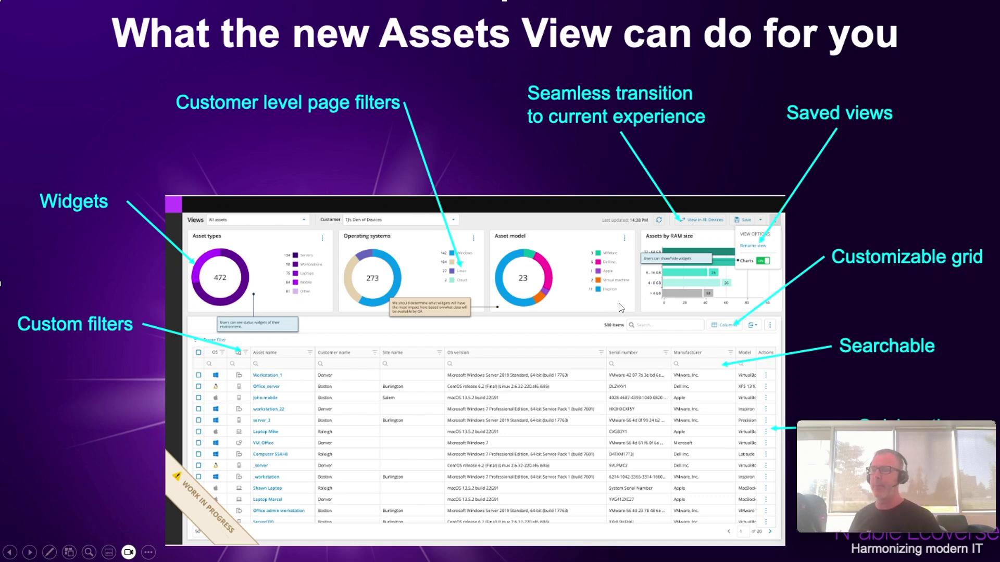
{"action": "mouse_move", "coordinate": [894, 433]}
{"action": "left_mouse_down"}
{"action": "mouse_move", "coordinate": [882, 452]}
{"action": "mouse_move", "coordinate": [896, 448]}
{"action": "left_mouse_up"}
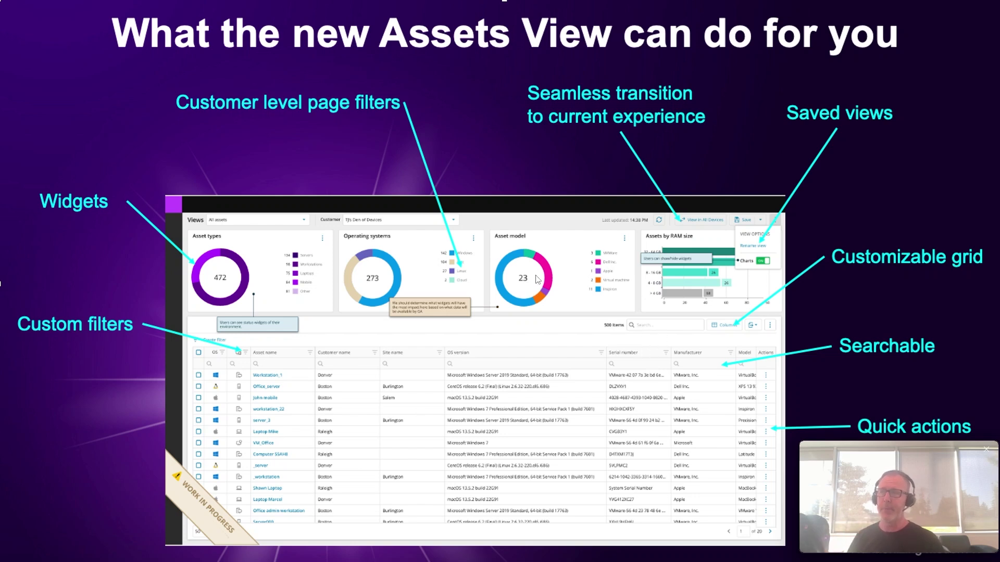
Step: Advance the slideshow through the Cloud-native Innovation slide to the Developer Experience slide
{"action": "left_click", "coordinate": [724, 155]}
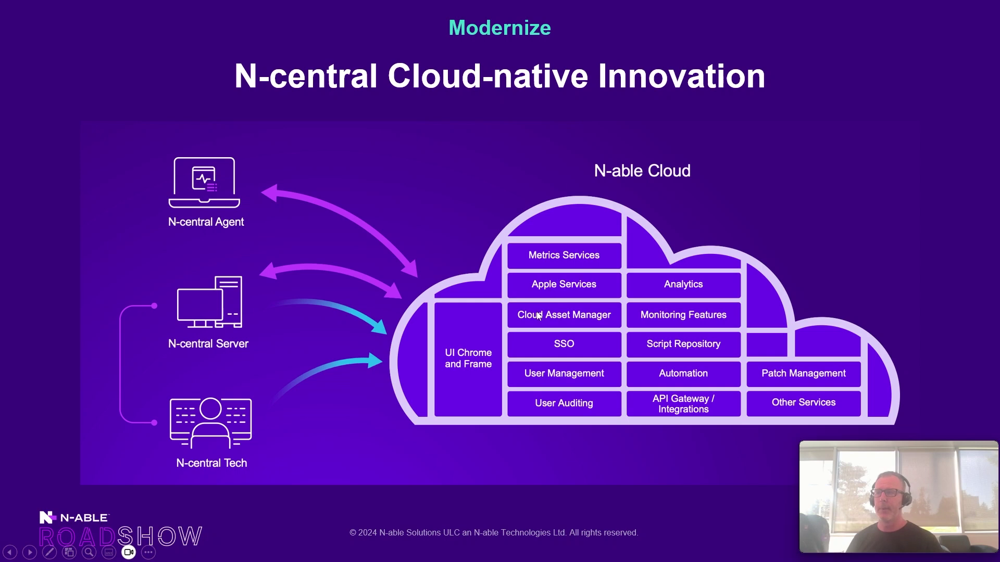
{"action": "left_click", "coordinate": [394, 215]}
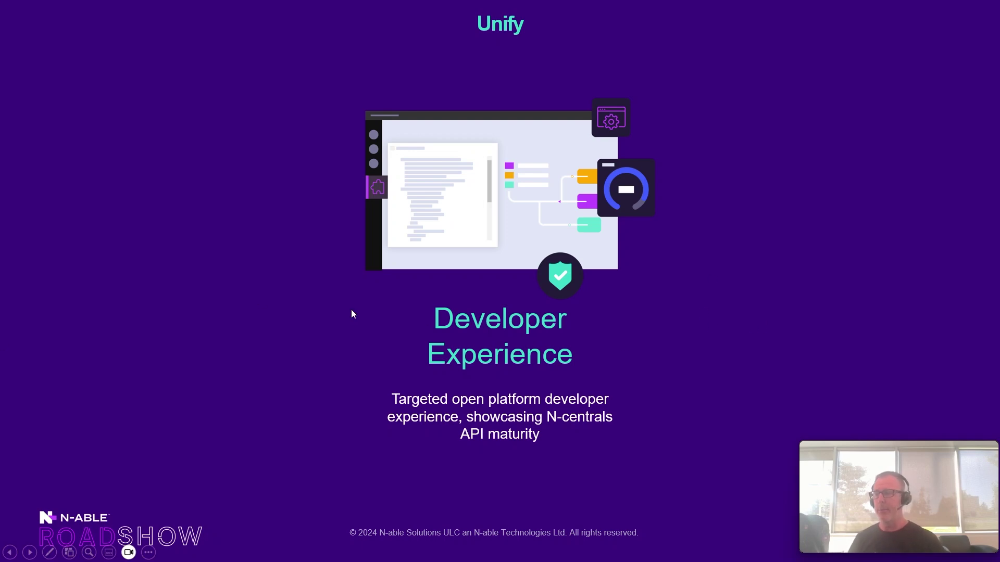
Step: Switch from the PowerPoint slideshow to the N-central API-Service explorer in Chrome
{"action": "key", "text": "alt+Tab"}
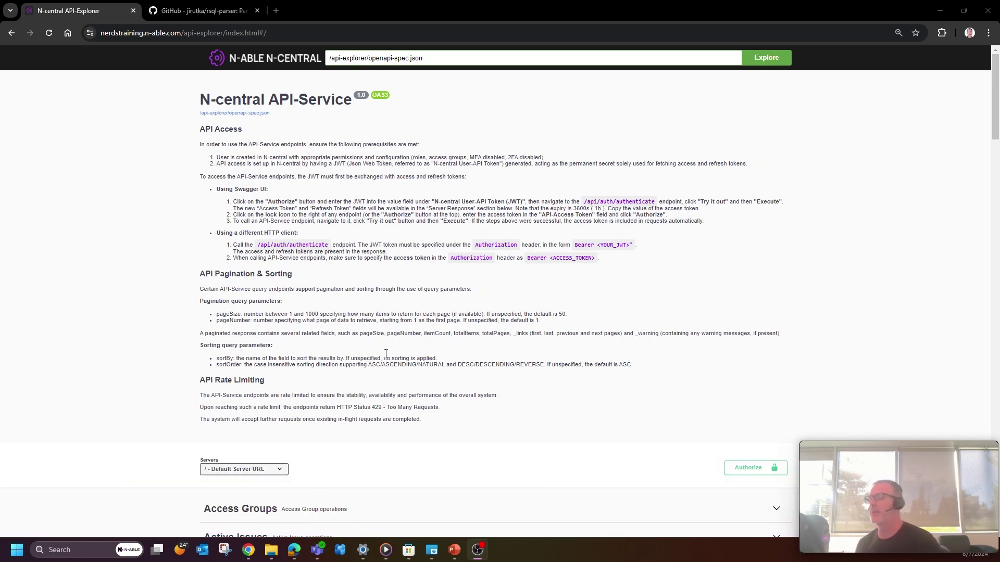
Step: Scroll to the Devices endpoints, highlight the api-explorer URL, then switch to the rsql-parser GitHub tab
{"action": "scroll", "coordinate": [502, 255], "scroll_direction": "down", "scroll_amount": 5}
{"action": "scroll", "coordinate": [518, 246], "scroll_direction": "down", "scroll_amount": 4}
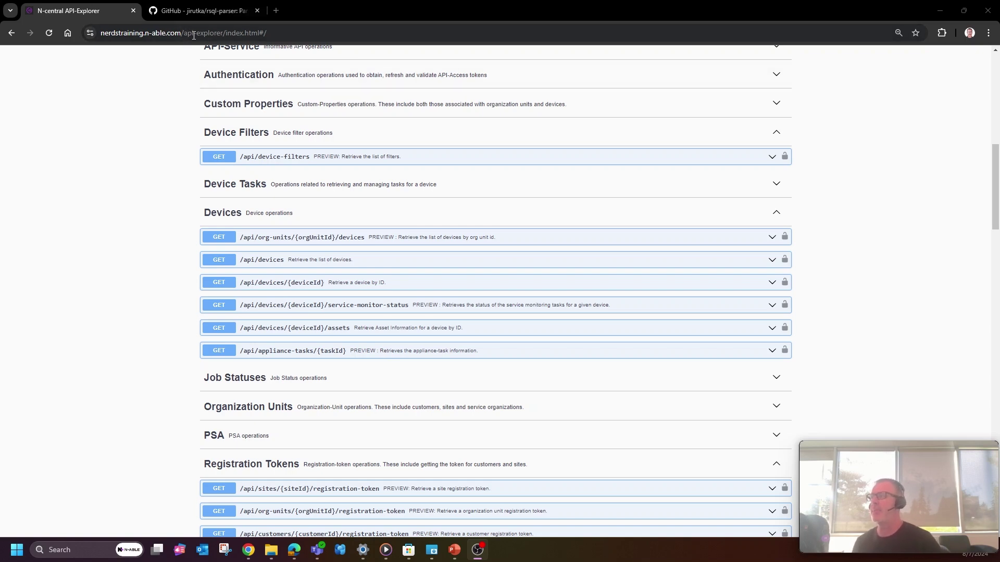
{"action": "left_click_drag", "start_coordinate": [223, 33], "coordinate": [101, 33]}
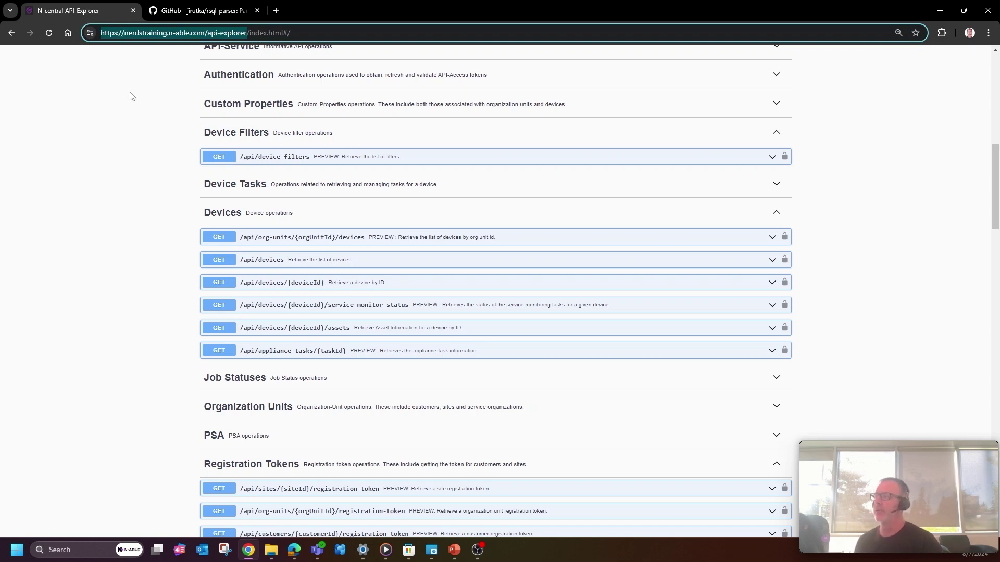
{"action": "left_click", "coordinate": [215, 148]}
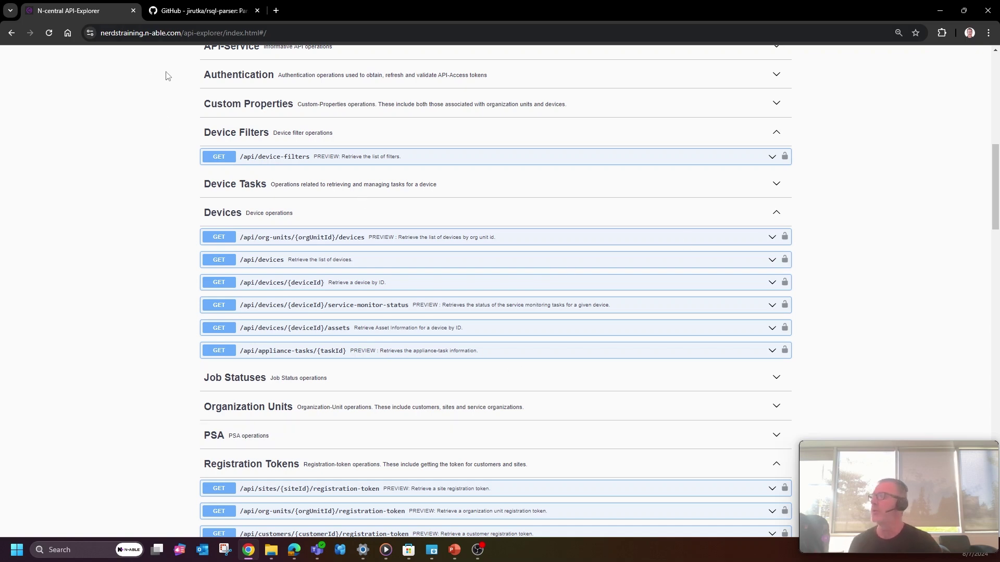
{"action": "left_click", "coordinate": [181, 4]}
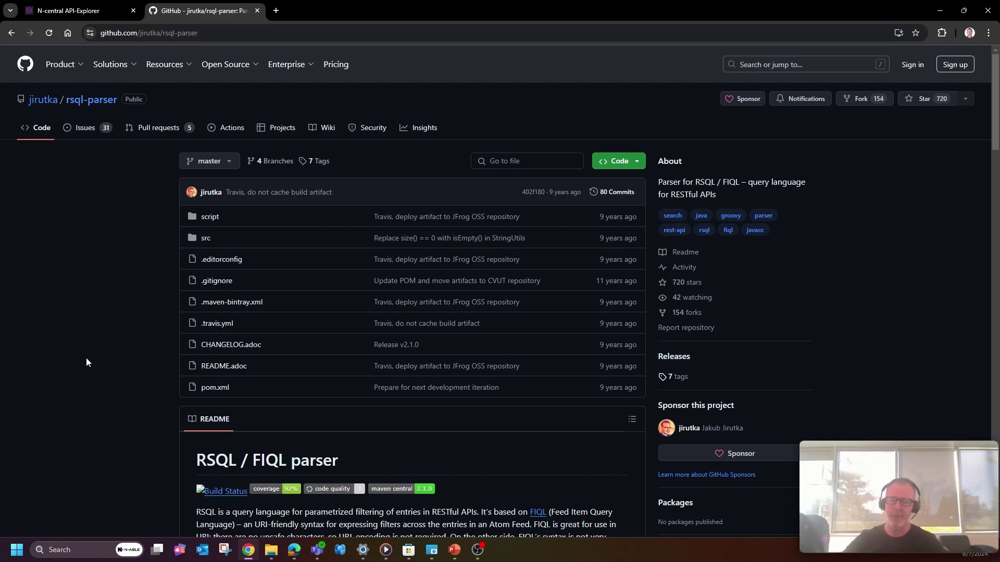
Step: Switch from the rsql-parser repository back to the N-central API-Explorer tab
{"action": "left_click", "coordinate": [54, 5]}
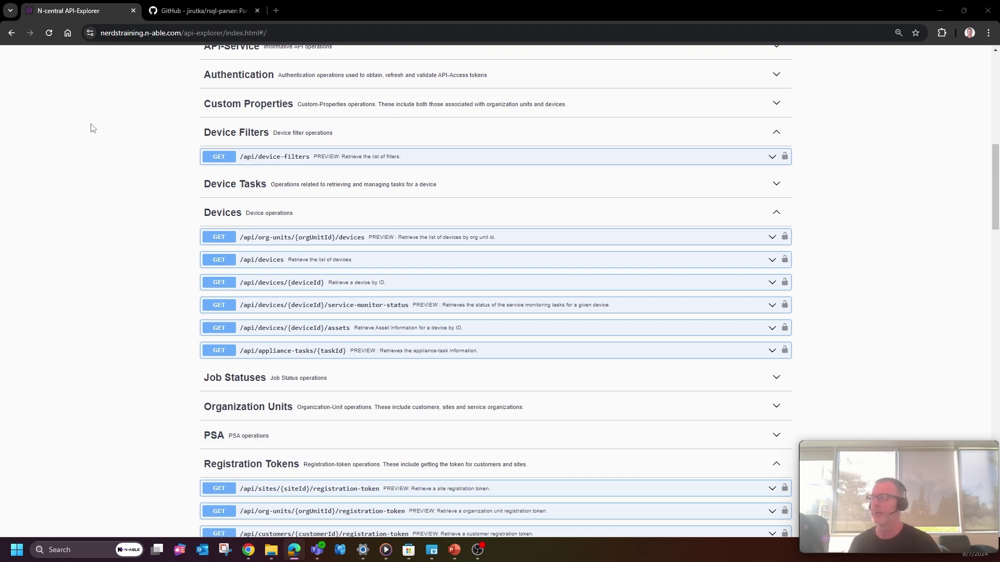
Step: Collapse the Device Filters and Devices endpoint groups in the API Explorer
{"action": "scroll", "coordinate": [359, 266], "scroll_direction": "up", "scroll_amount": 2}
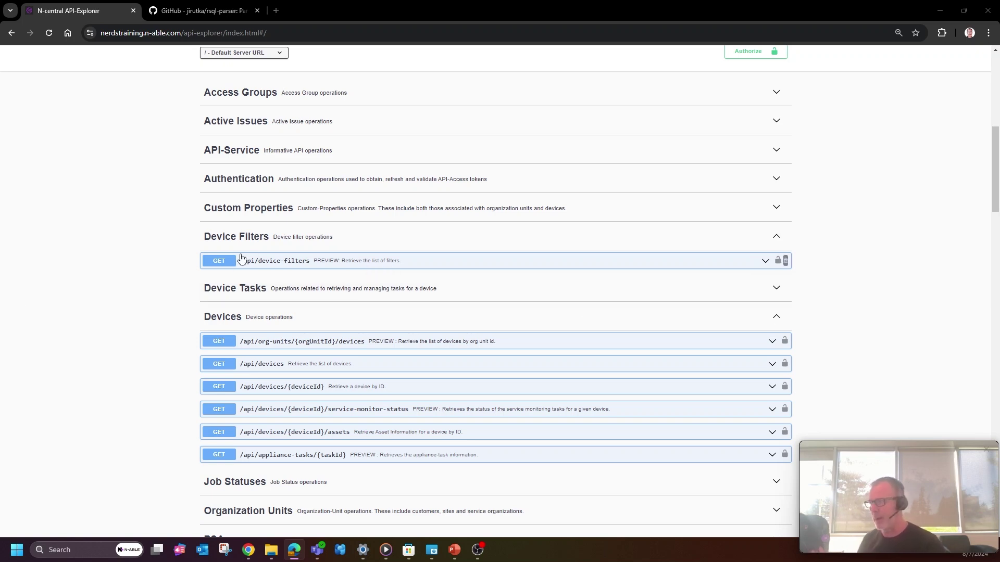
{"action": "left_click", "coordinate": [323, 243]}
{"action": "left_click", "coordinate": [319, 300]}
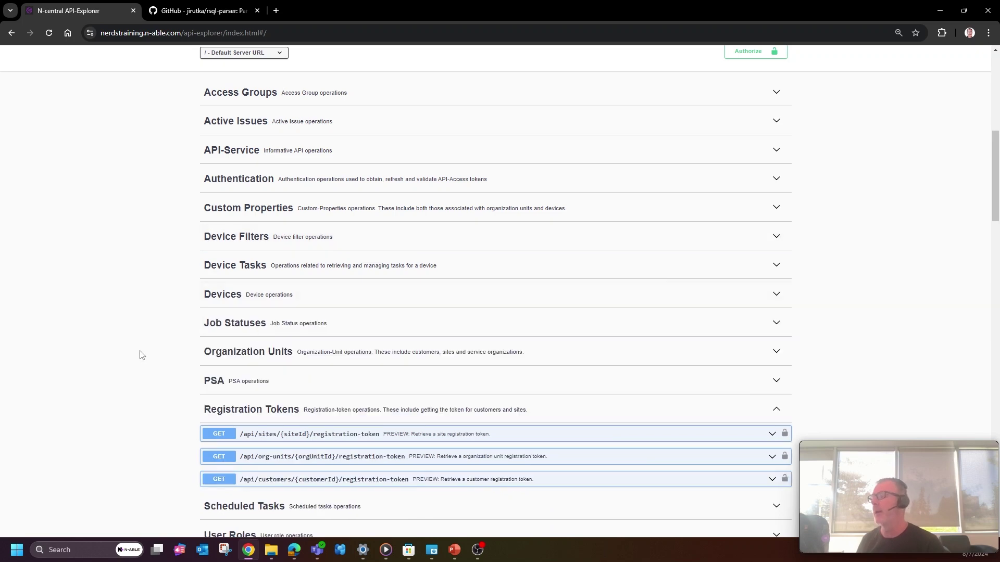
{"action": "scroll", "coordinate": [146, 352], "scroll_direction": "down", "scroll_amount": 2}
{"action": "scroll", "coordinate": [144, 352], "scroll_direction": "down", "scroll_amount": 3}
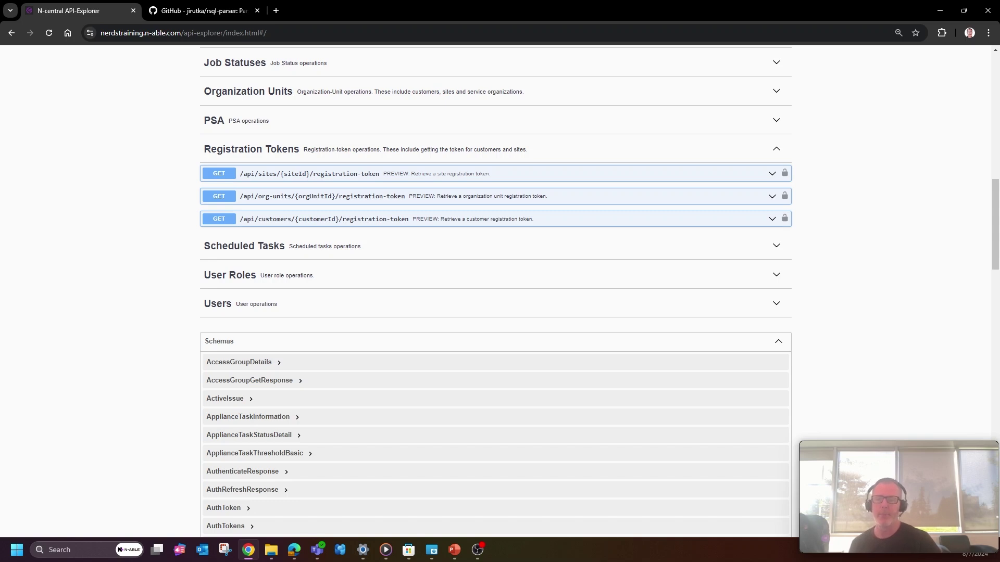
Step: On the All Devices list, fold the Dashboards and Views navigation sections
{"action": "scroll", "coordinate": [78, 354], "scroll_direction": "up", "scroll_amount": 12}
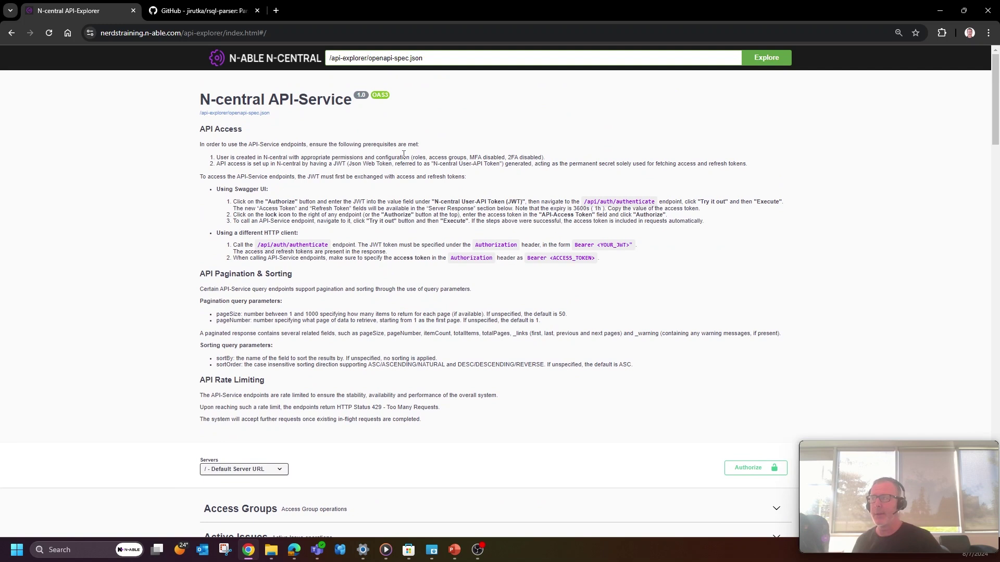
{"action": "scroll", "coordinate": [591, 190], "scroll_direction": "down", "scroll_amount": 4}
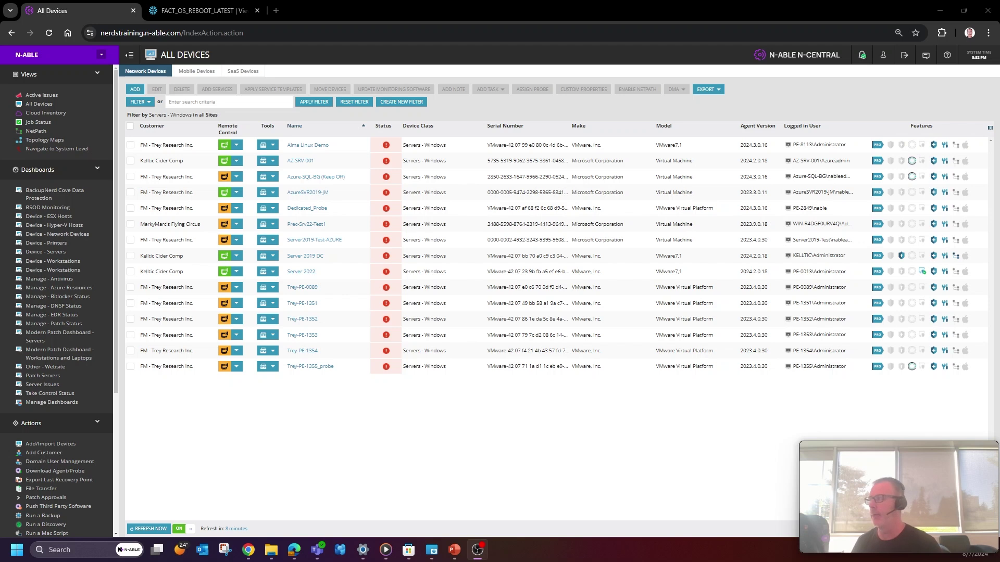
{"action": "left_click", "coordinate": [41, 169]}
{"action": "left_click", "coordinate": [46, 75]}
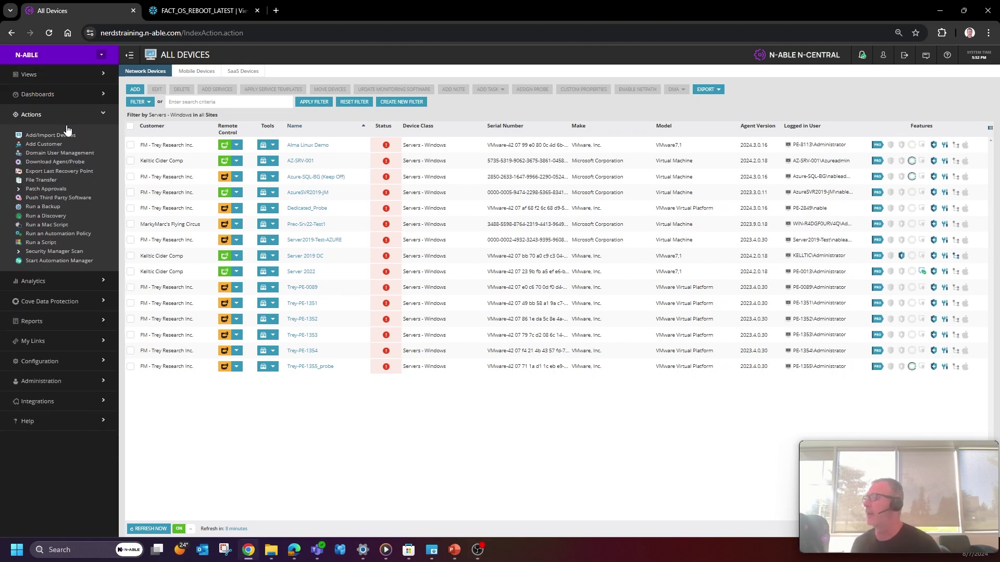
Step: Collapse Actions, expand Analytics to list its Dashboards, then switch to the Snowflake view tab
{"action": "left_click", "coordinate": [51, 116]}
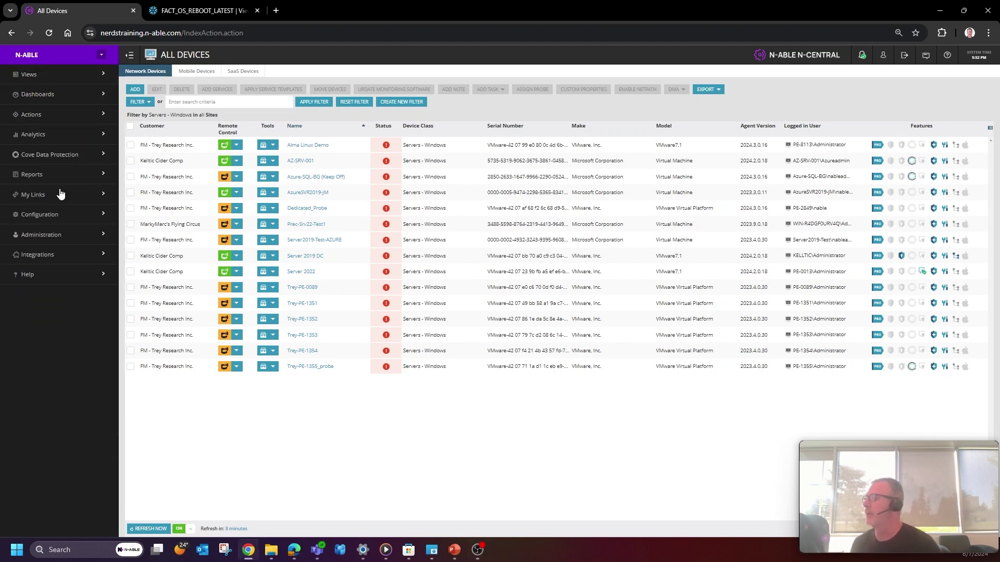
{"action": "left_click", "coordinate": [35, 136]}
{"action": "left_click", "coordinate": [47, 155]}
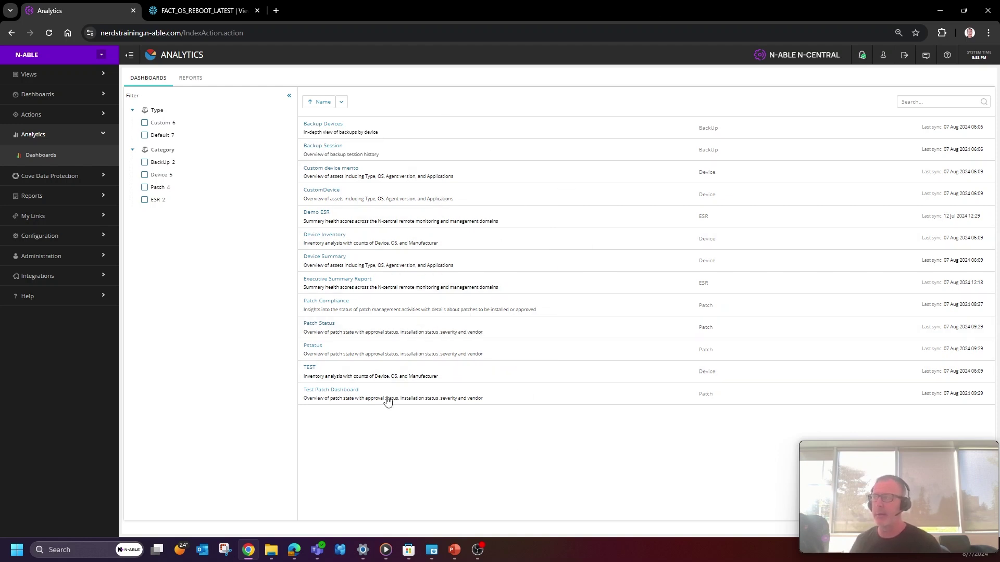
{"action": "left_click", "coordinate": [198, 11]}
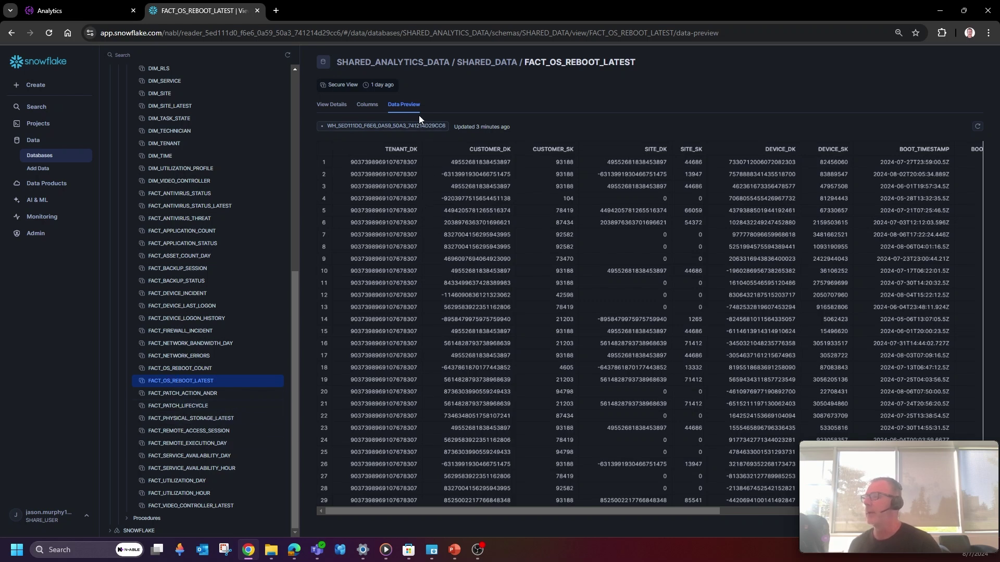
Step: Show FACT_OS_REBOOT_LATEST's 14 columns and data types on the Columns tab
{"action": "left_click", "coordinate": [368, 104]}
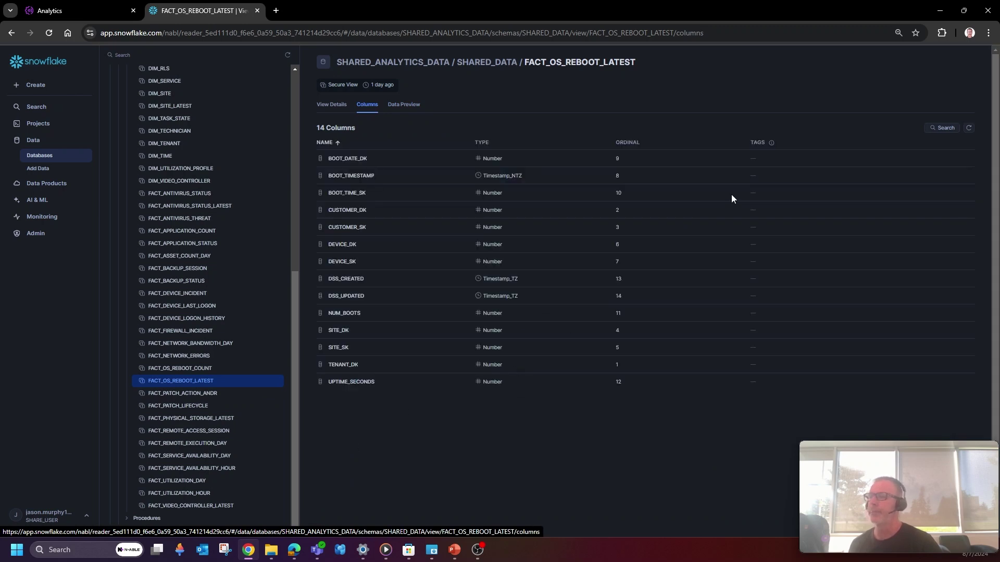
Step: Select FACT_DEVICE_LAST_LOGON and scroll through its Data Preview grid
{"action": "left_click", "coordinate": [190, 307]}
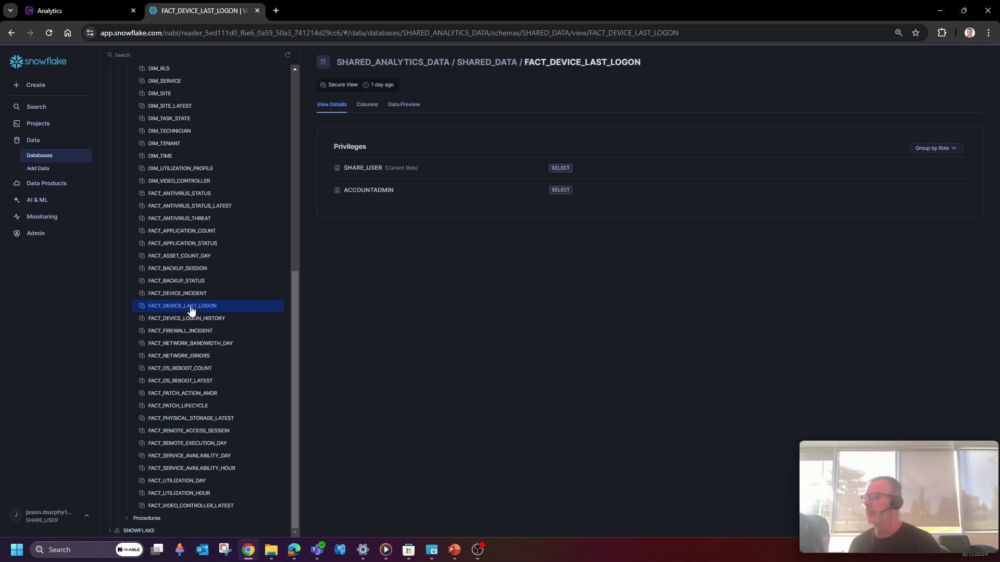
{"action": "left_click", "coordinate": [405, 106]}
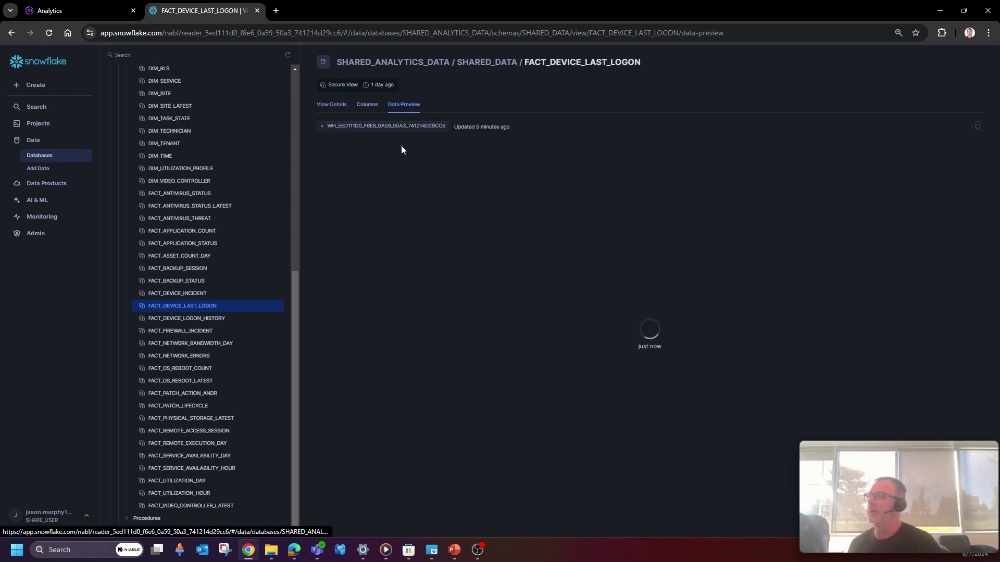
{"action": "scroll", "coordinate": [459, 252], "scroll_direction": "down", "scroll_amount": 2}
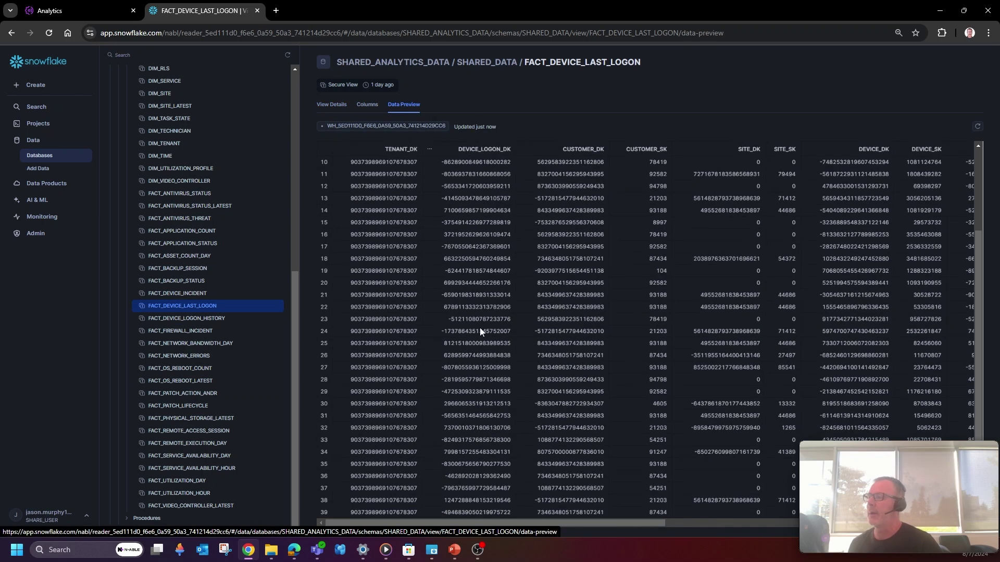
{"action": "scroll", "coordinate": [567, 414], "scroll_direction": "up", "scroll_amount": 2}
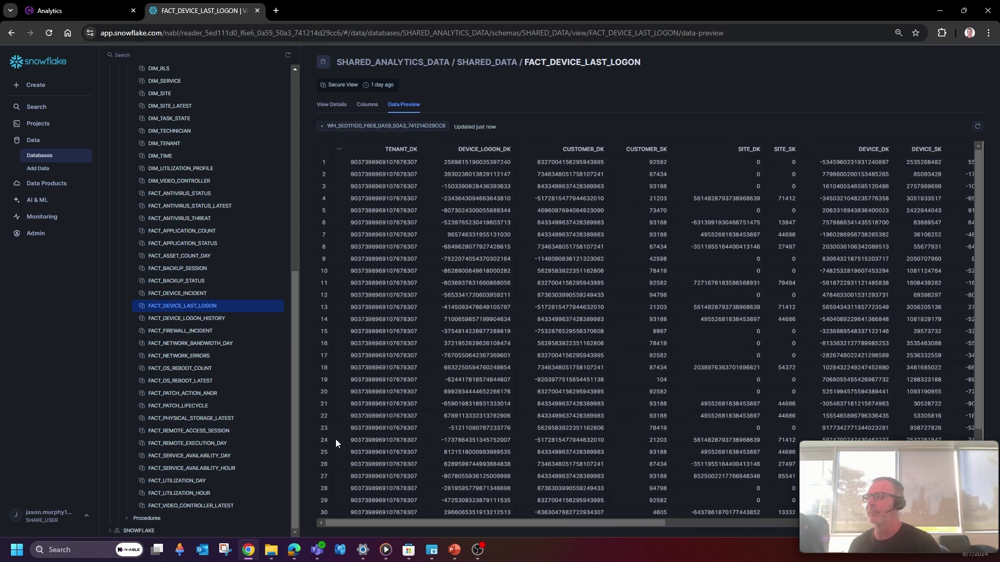
{"action": "left_click_drag", "start_coordinate": [491, 522], "coordinate": [407, 524]}
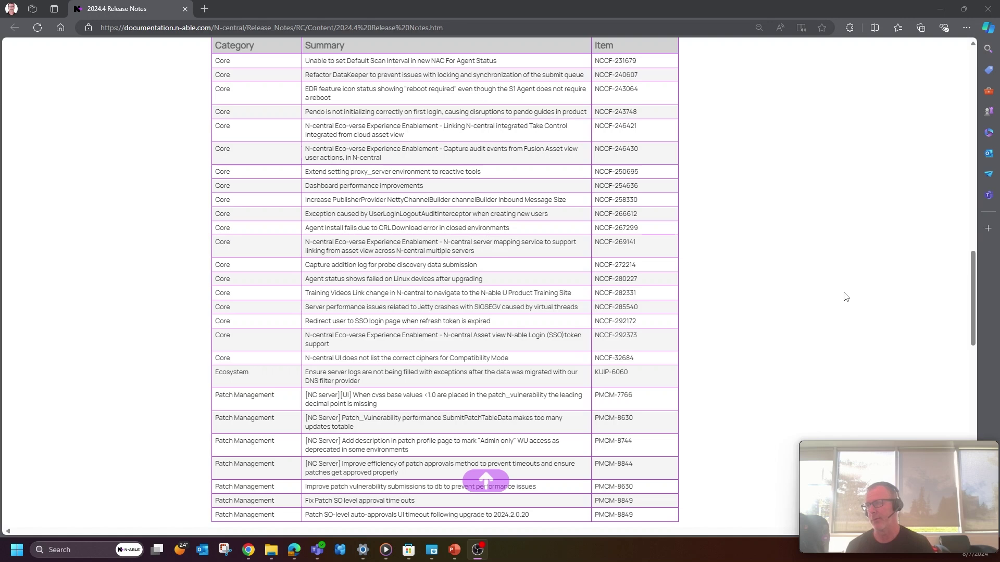
Step: Jump back to the top of the 2024.4 Release Notes page
{"action": "key", "text": "Home"}
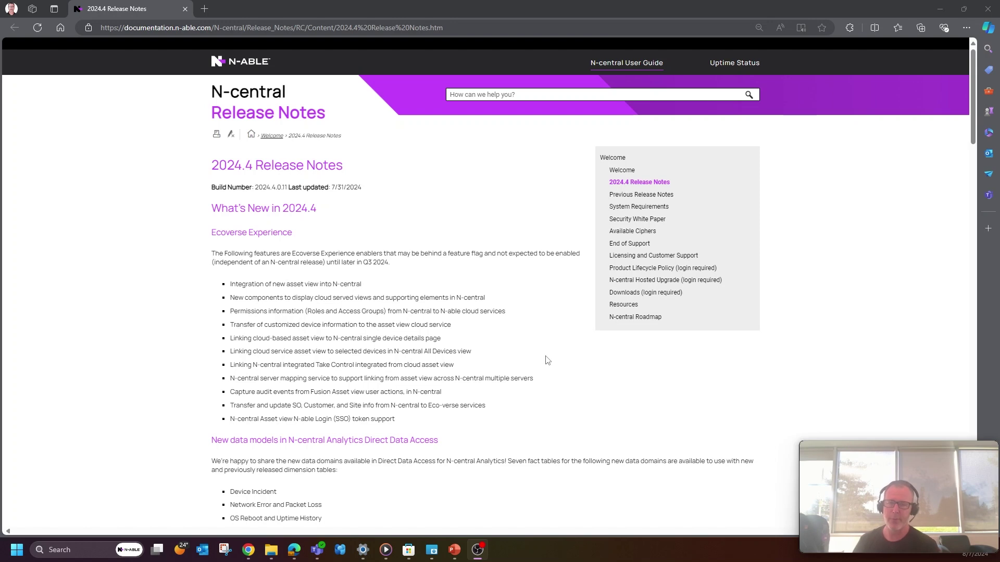
{"action": "scroll", "coordinate": [476, 312], "scroll_direction": "down", "scroll_amount": 4}
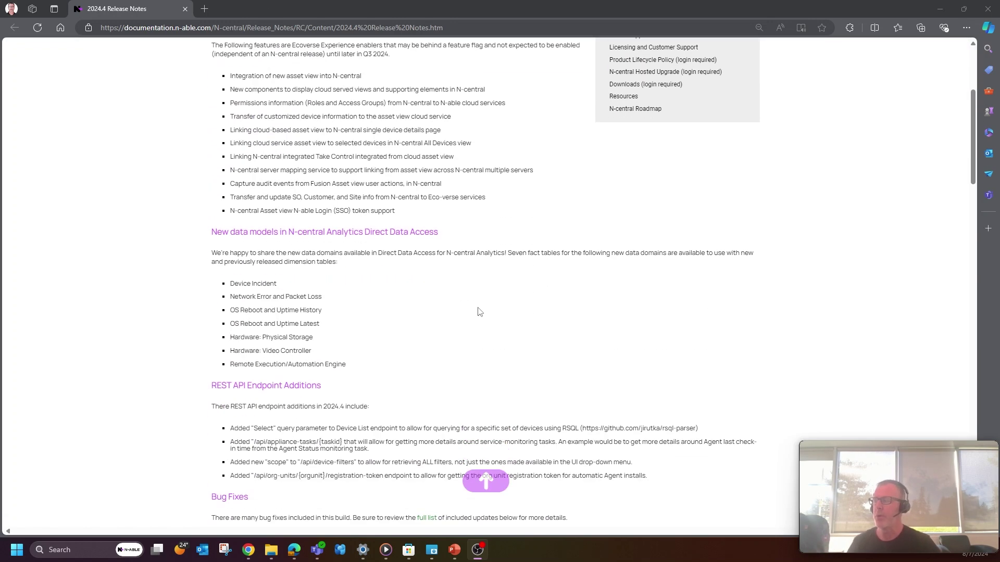
{"action": "scroll", "coordinate": [484, 311], "scroll_direction": "up", "scroll_amount": 4}
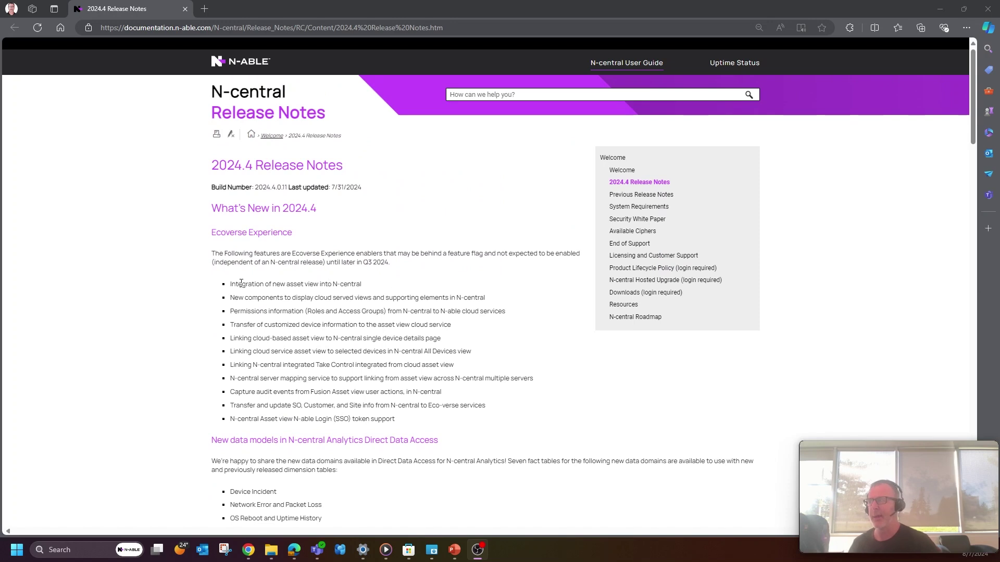
{"action": "scroll", "coordinate": [520, 242], "scroll_direction": "down", "scroll_amount": 3}
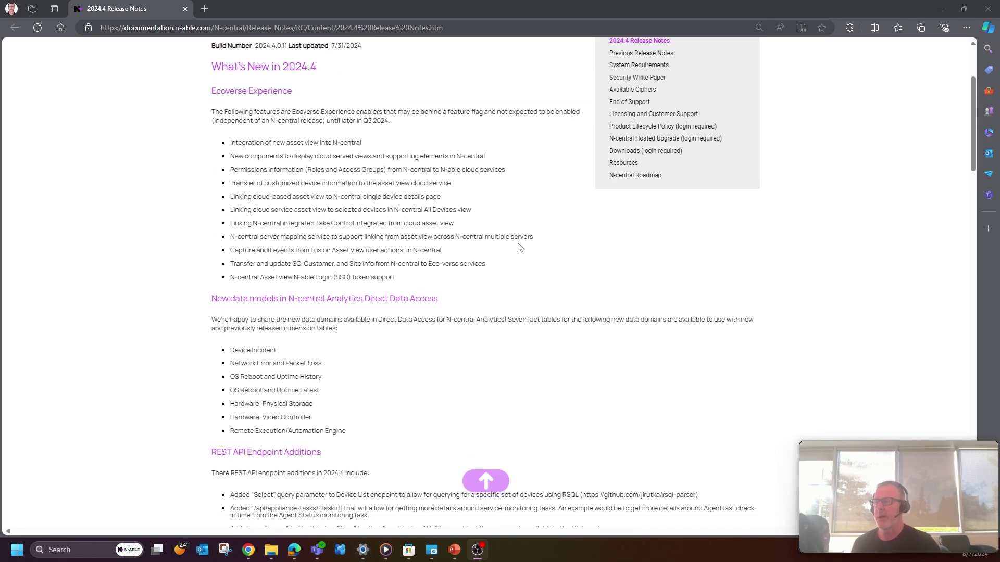
{"action": "scroll", "coordinate": [255, 112], "scroll_direction": "up", "scroll_amount": 3}
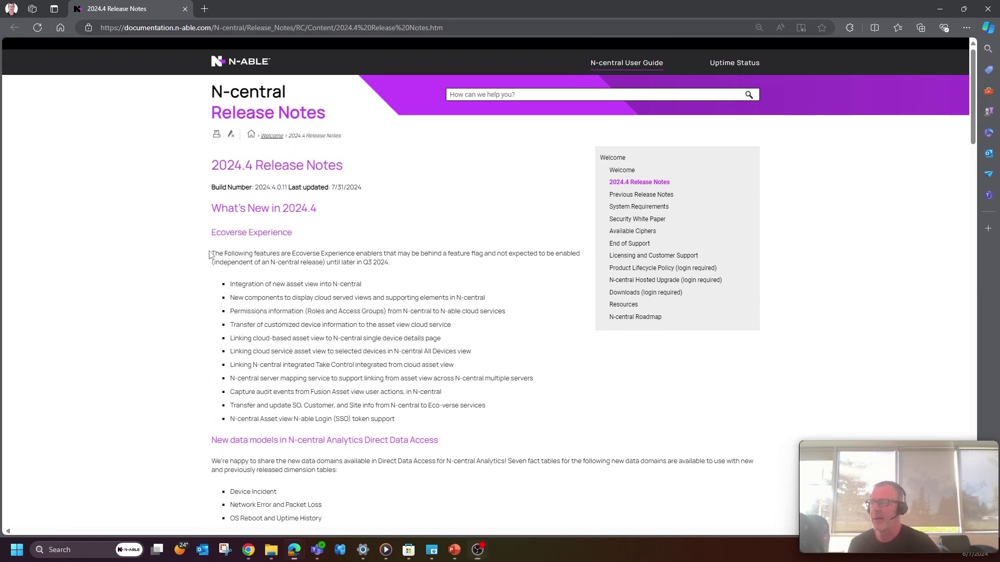
{"action": "left_click_drag", "start_coordinate": [211, 253], "coordinate": [415, 421]}
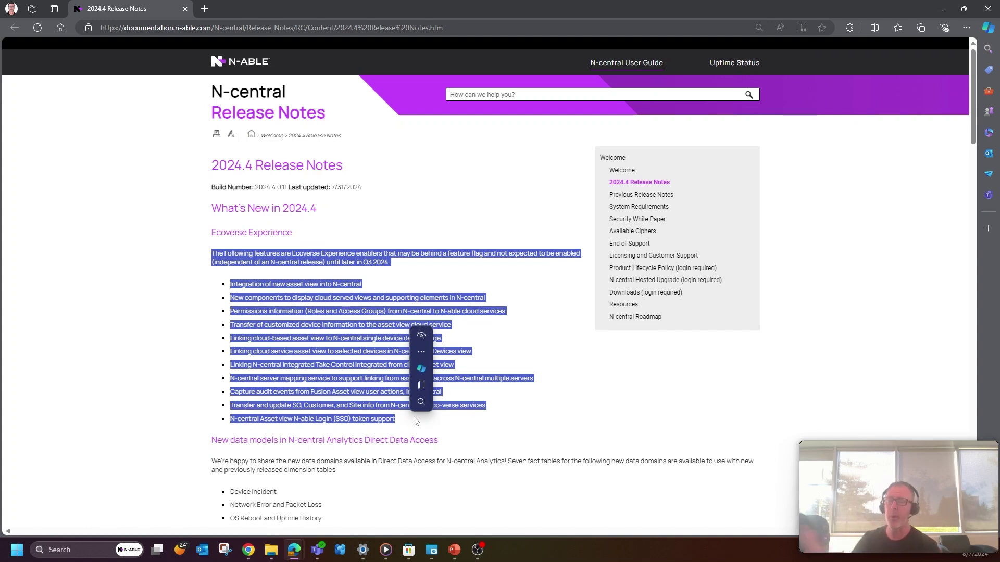
{"action": "left_click", "coordinate": [277, 225]}
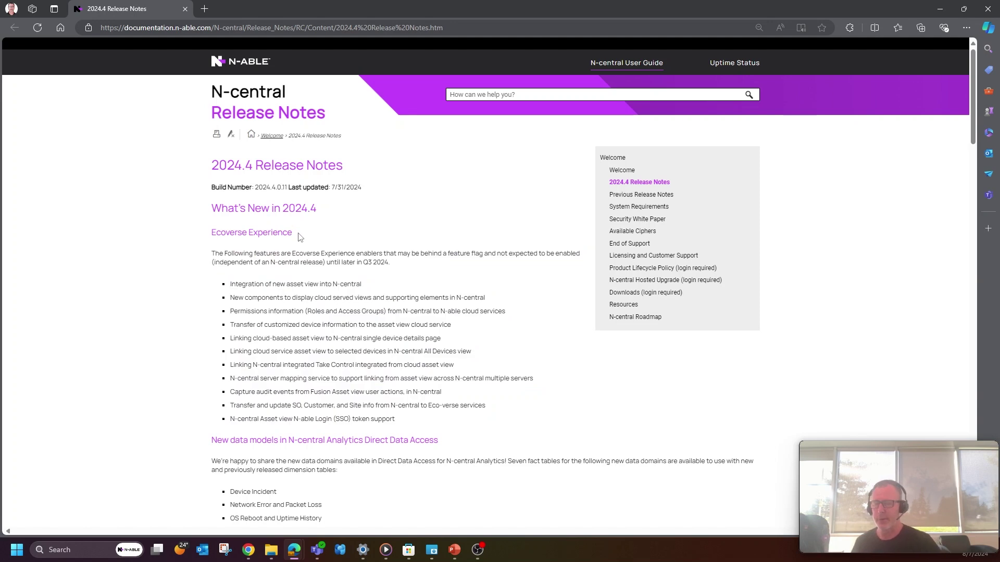